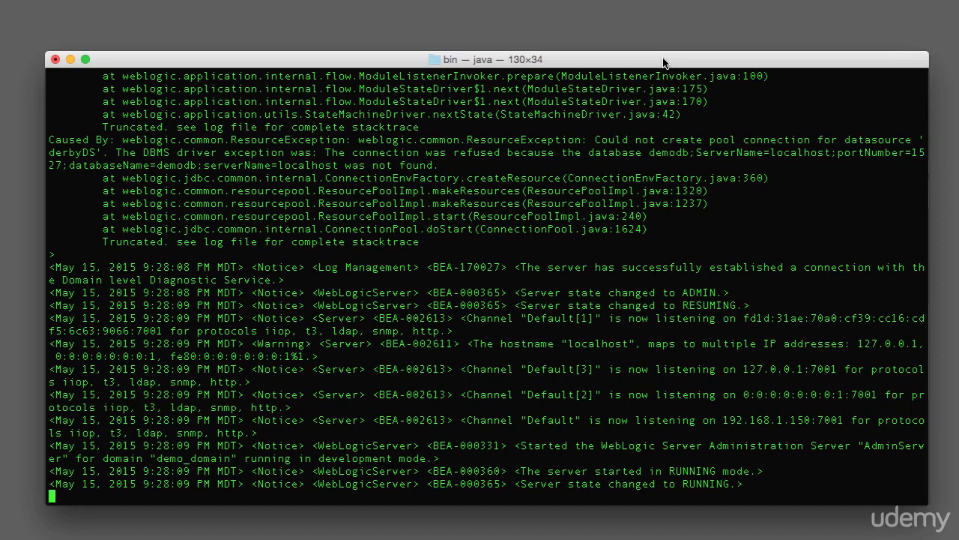
# Open another terminal session, change to the /u01/udemy directory and list its contents.
pyautogui.press('super+t')
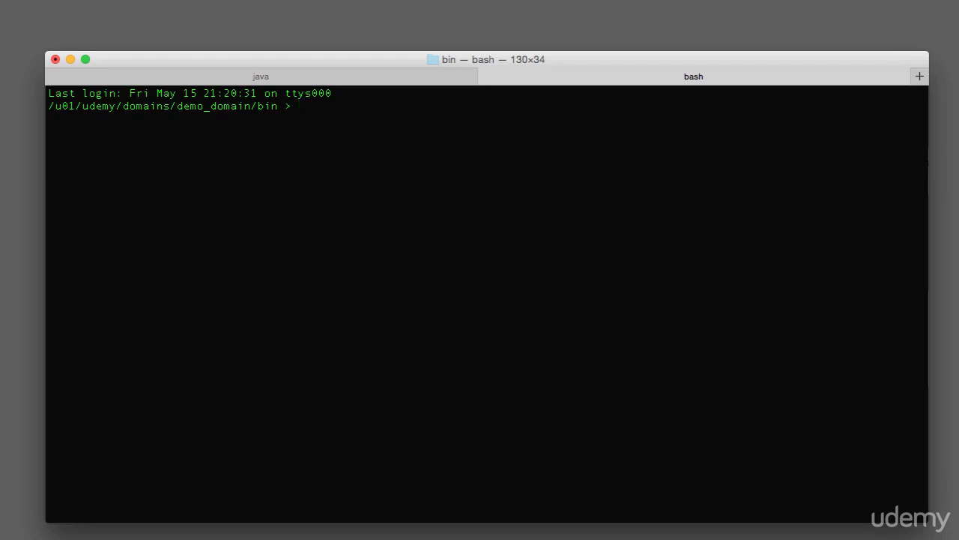
pyautogui.write('cd /u01/udemy/')
pyautogui.press('Return')
pyautogui.write('ls')
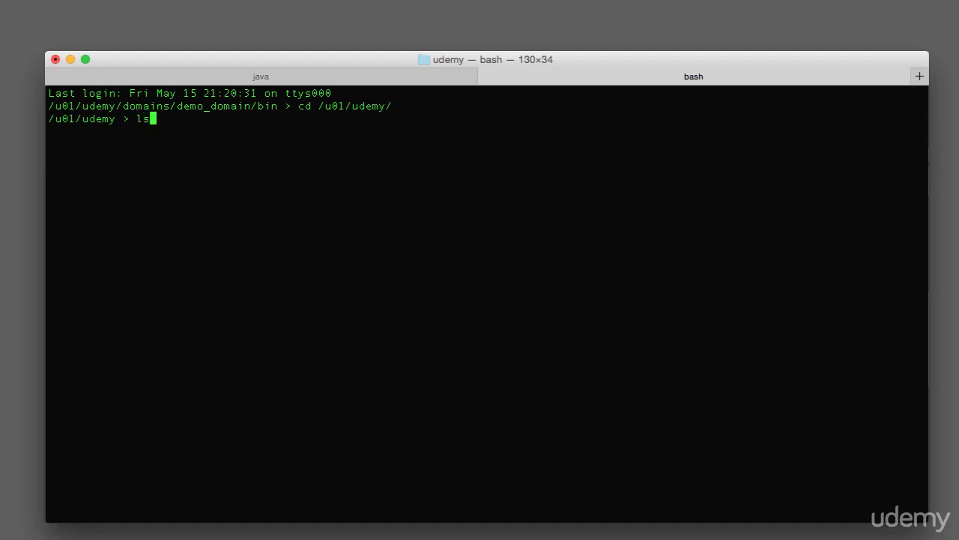
pyautogui.press('Return')
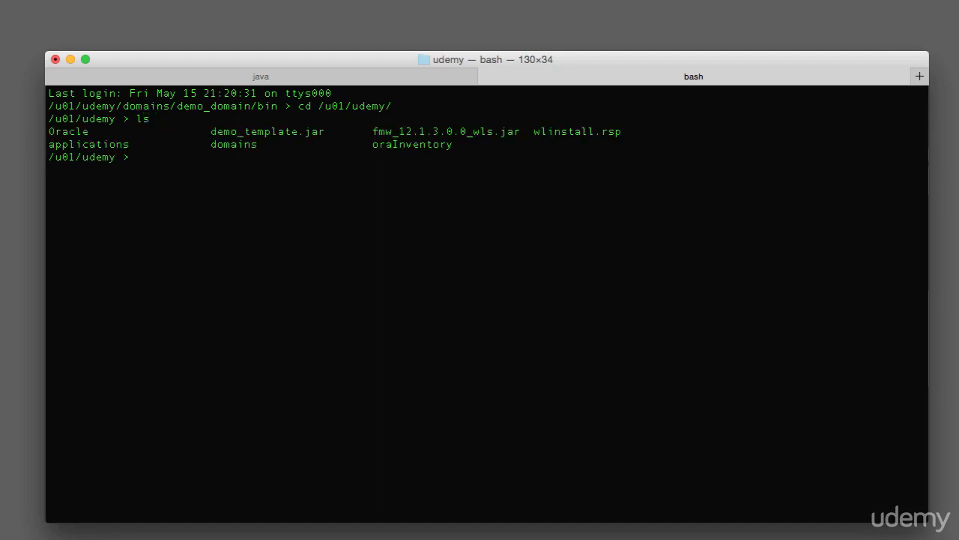
# Create a directory named filestore inside /u01/udemy.
pyautogui.write('mkdire filestore')
pyautogui.press('Return')
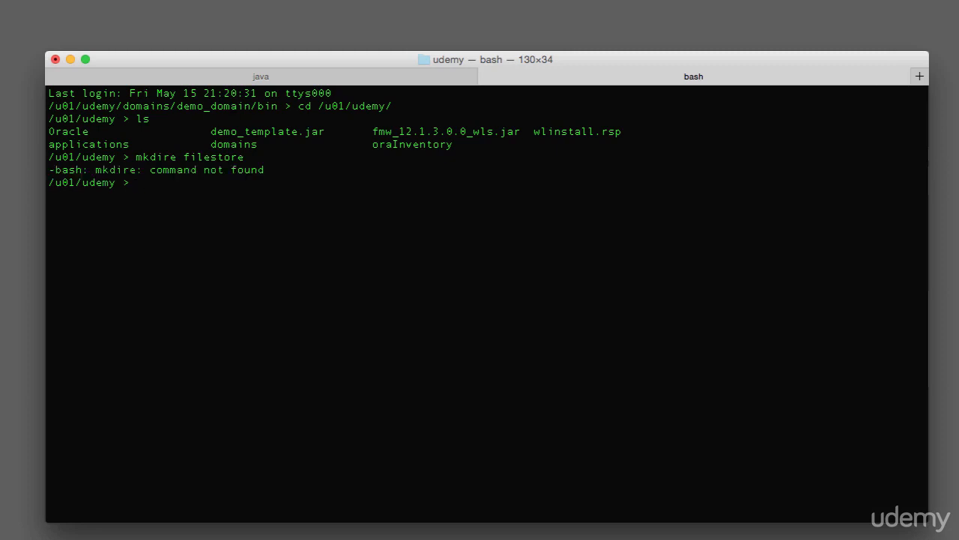
pyautogui.press('Up')
pyautogui.press('Left')
pyautogui.press('Left')
pyautogui.press('Left')
pyautogui.press('Left')
pyautogui.press('Left')
pyautogui.press('Left')
pyautogui.press('Left')
pyautogui.press('Left')
pyautogui.press('Left')
pyautogui.press('Left')
pyautogui.press('BackSpace')
pyautogui.press('Return')
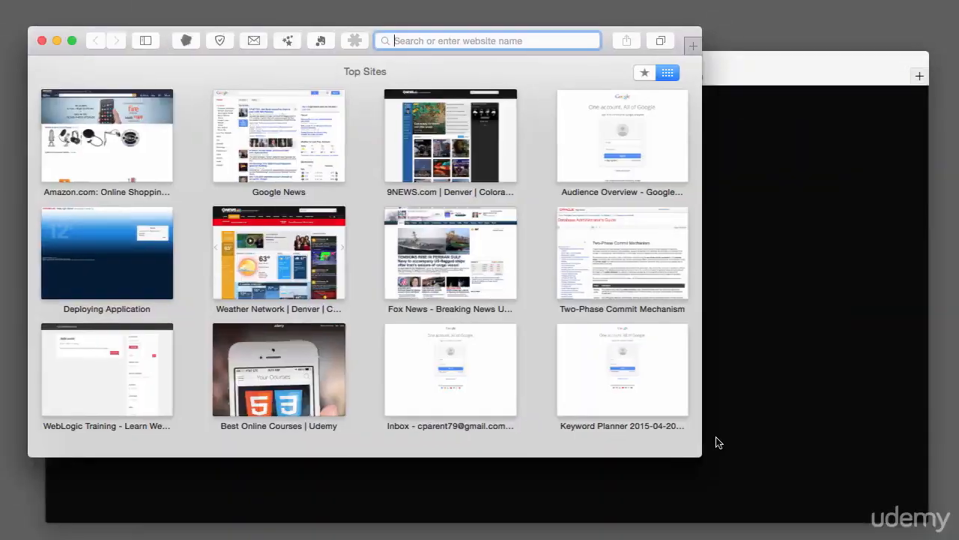
pyautogui.write('http://192.168.1.150:7001/')
pyautogui.press('Return')
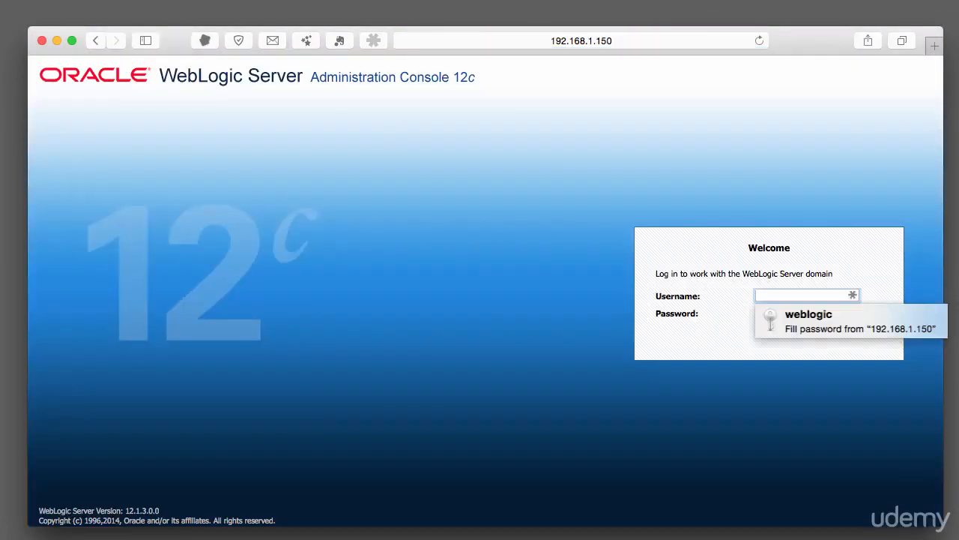
pyautogui.write('weblogic')
pyautogui.press('Tab')
pyautogui.write('•••••••••••')
pyautogui.press('Return')
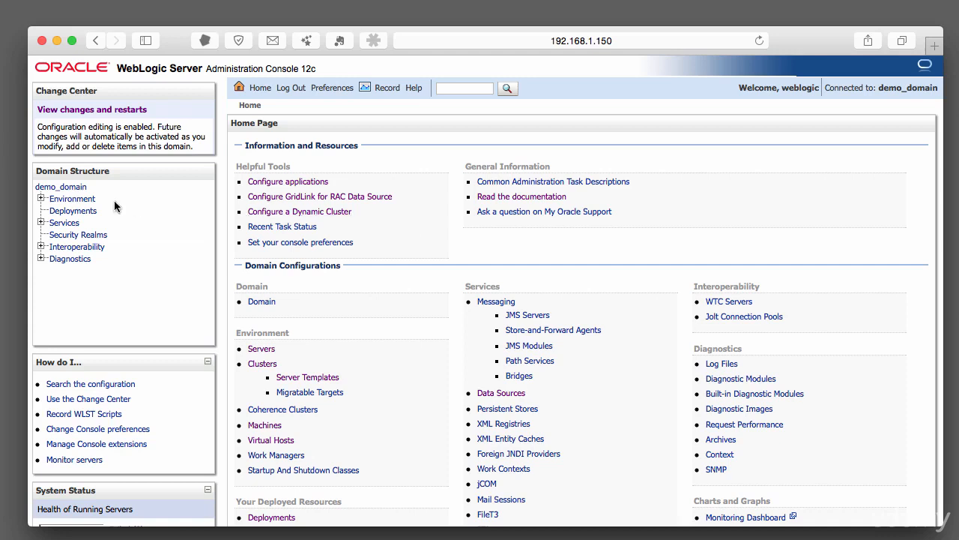
# Create a persistent file store named demoFS that keeps its data in the directory /u01/udemy/filestore.
pyautogui.click(41, 223)
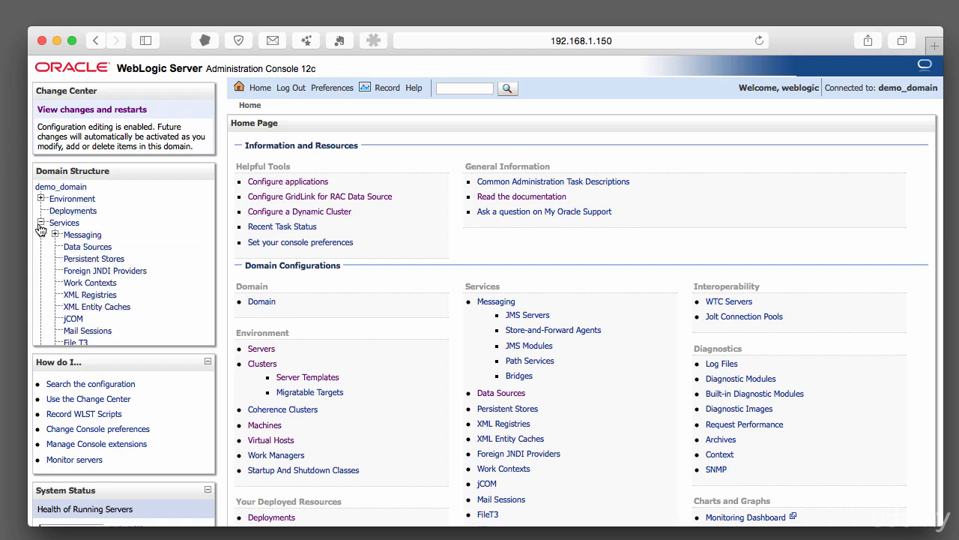
pyautogui.click(90, 262)
pyautogui.click(259, 247)
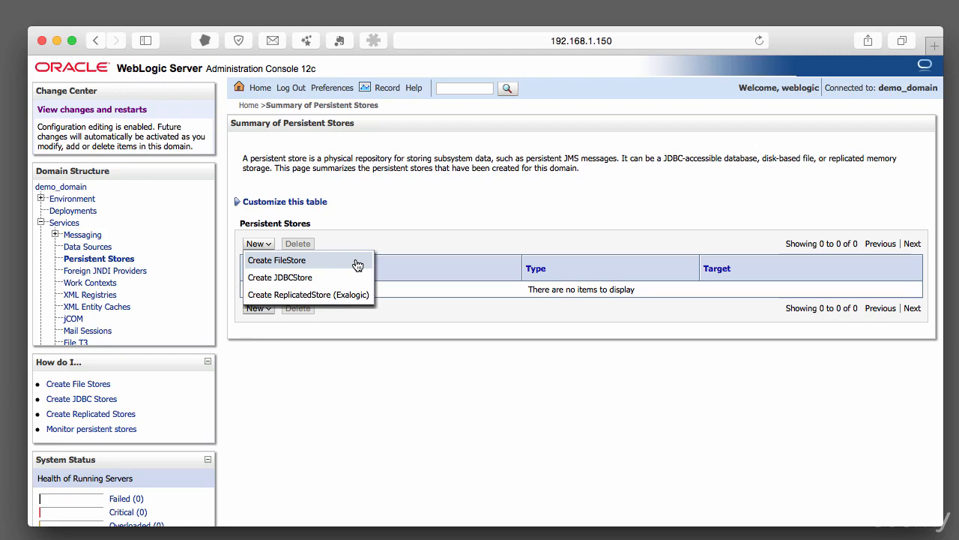
pyautogui.click(305, 262)
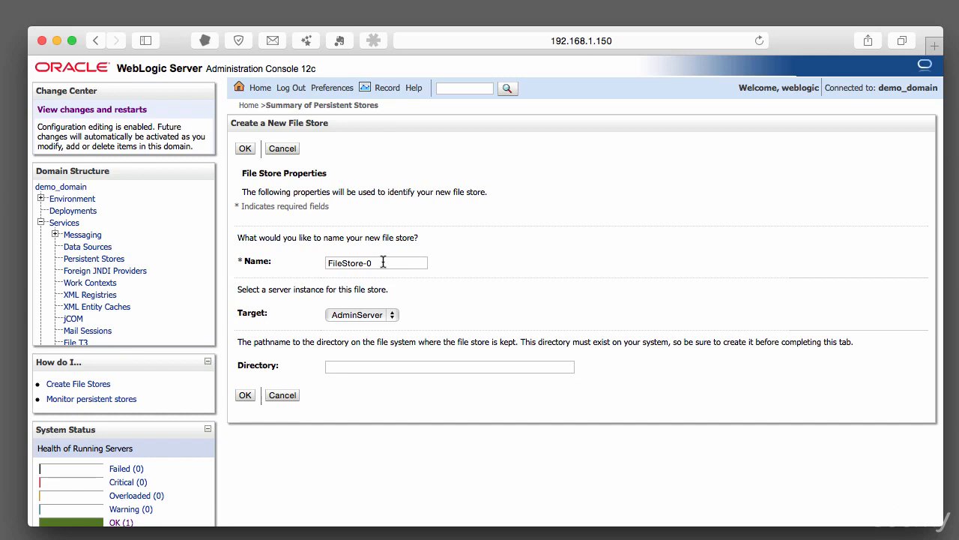
pyautogui.moveTo(383, 262); pyautogui.dragTo(304, 265)
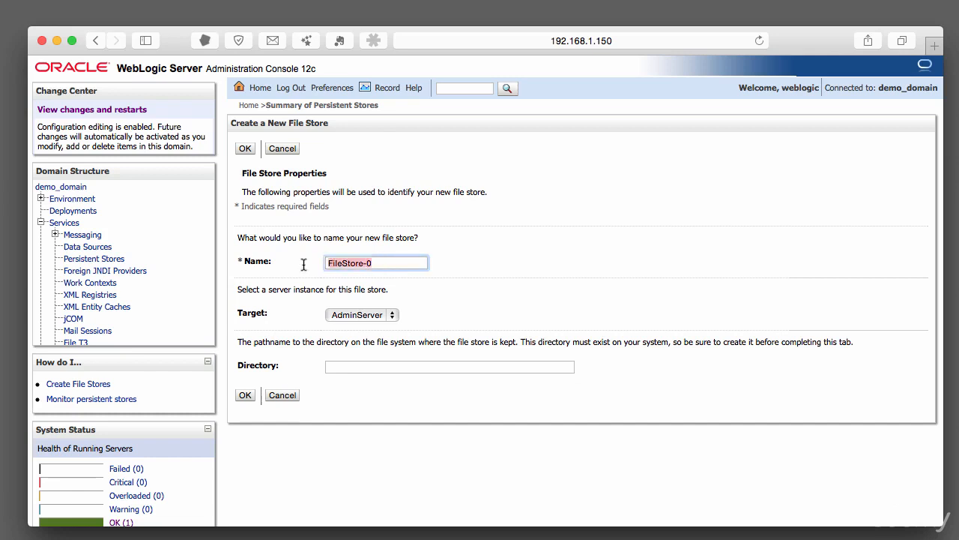
pyautogui.write('demoFS')
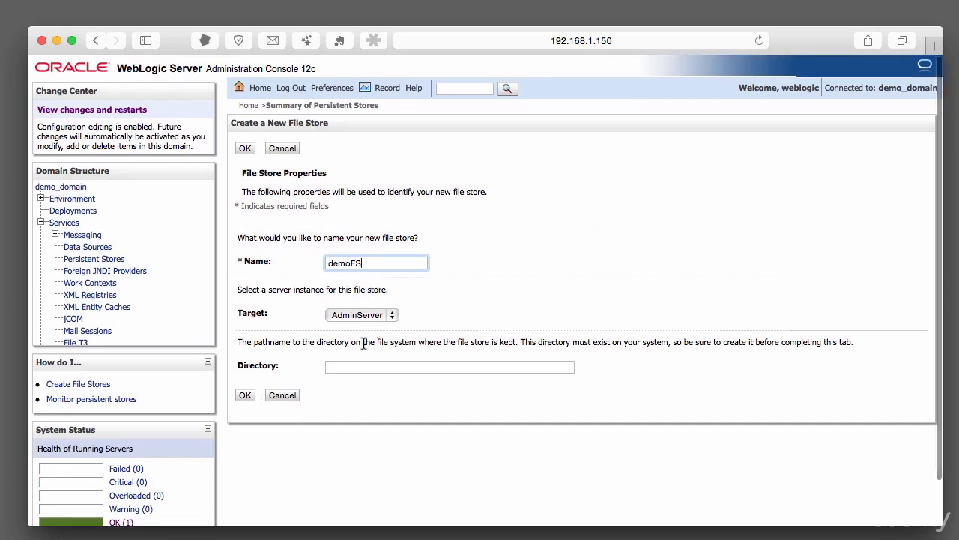
pyautogui.click(431, 367)
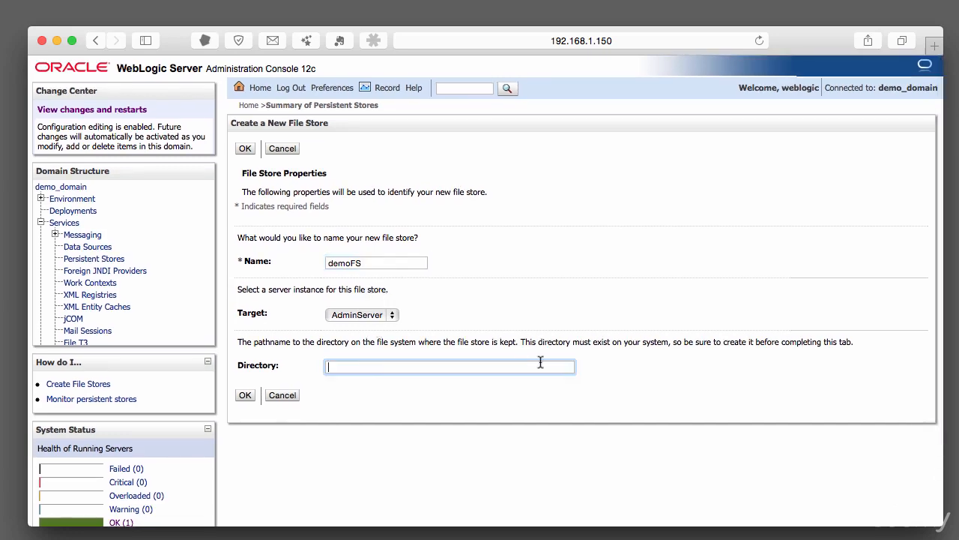
pyautogui.write('/u01/udemy/filestore')
pyautogui.click(252, 400)
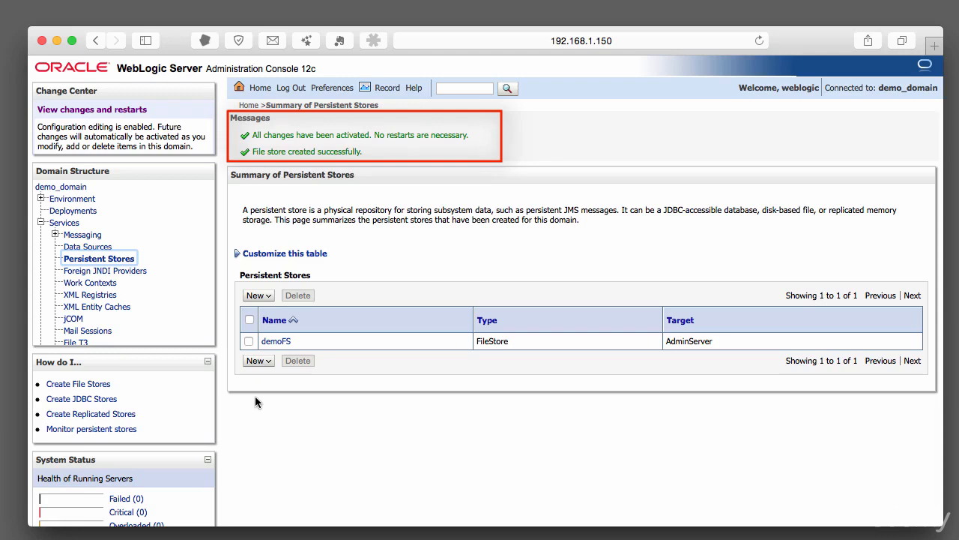
# Examine the demoFS store's configuration, its synchronous write policy options, and its monitoring statistics and connections.
pyautogui.click(281, 342)
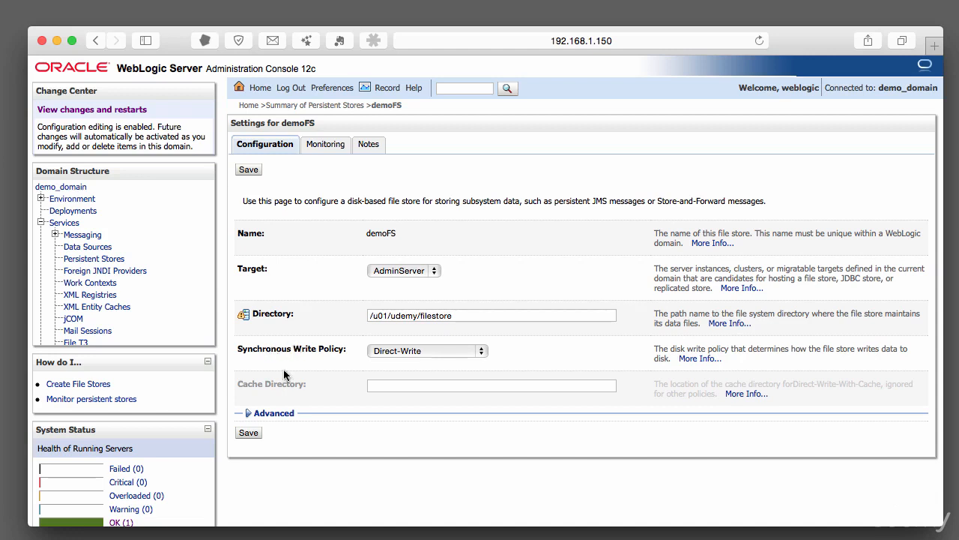
pyautogui.click(454, 352)
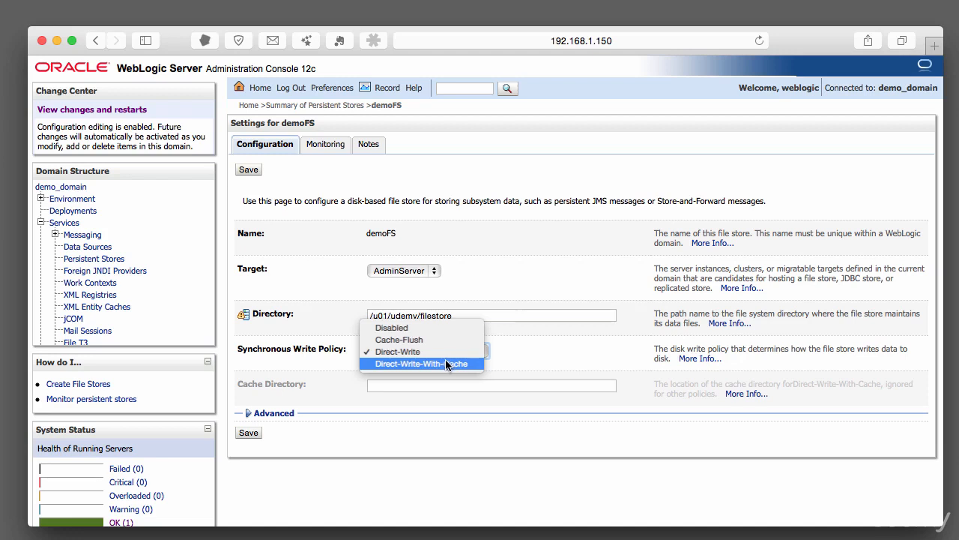
pyautogui.click(572, 356)
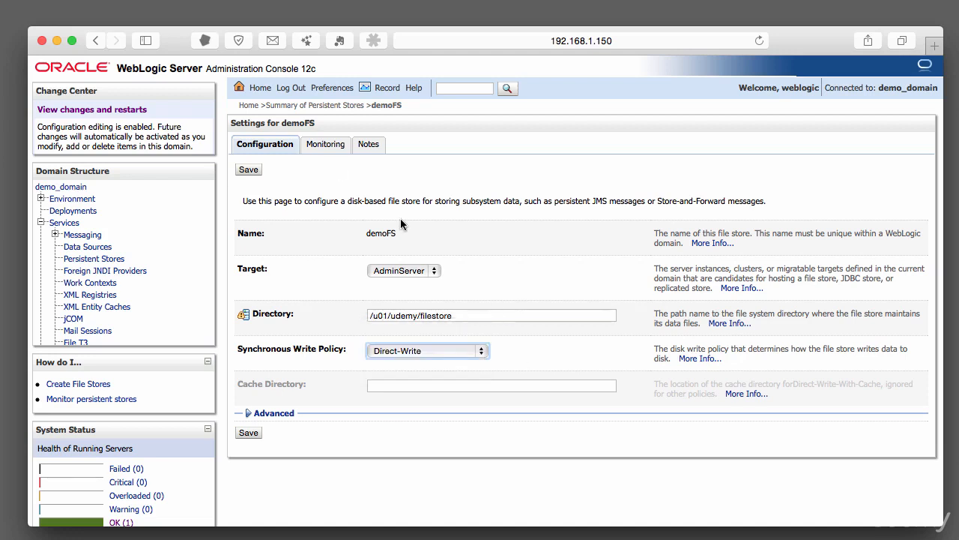
pyautogui.click(327, 147)
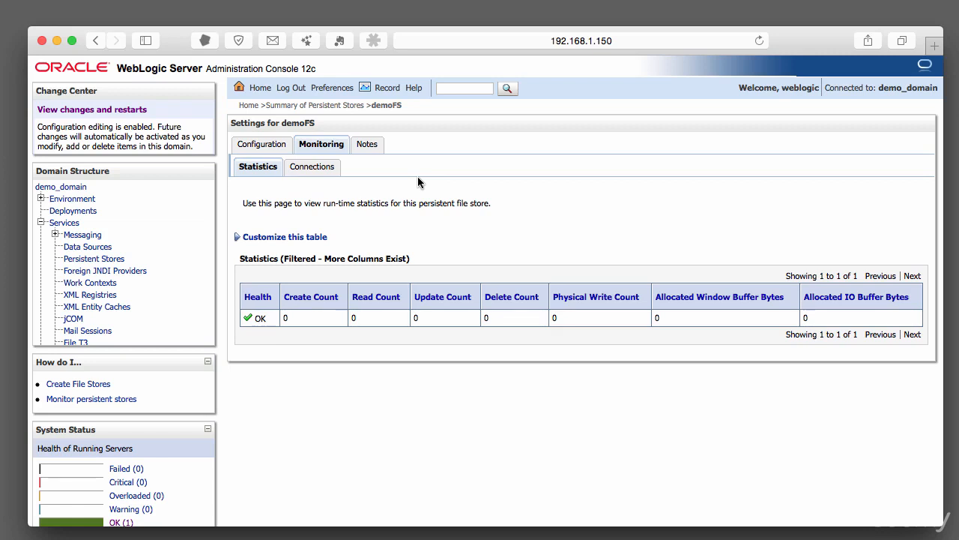
pyautogui.click(317, 167)
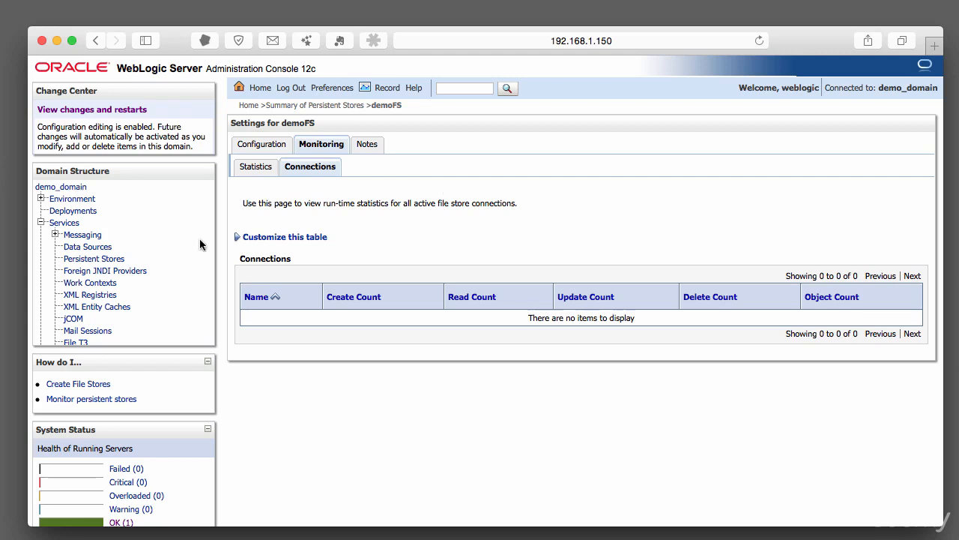
# Start a new JMS server named demoJMSServer with demoFS as its persistent store.
pyautogui.click(56, 237)
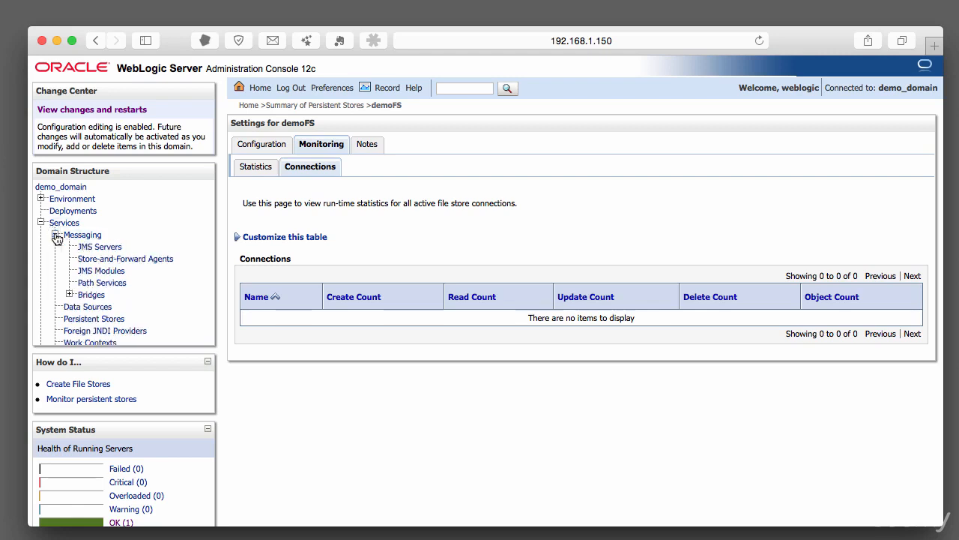
pyautogui.click(98, 247)
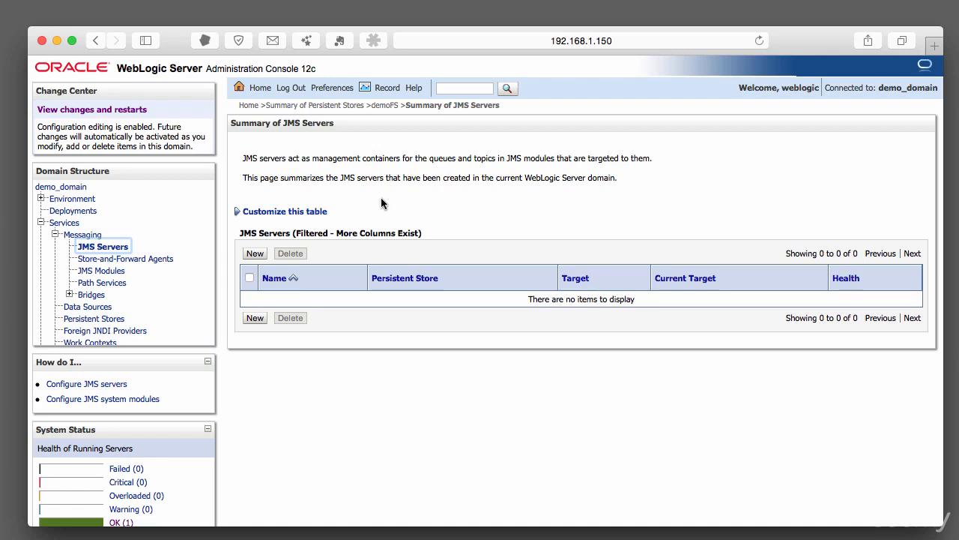
pyautogui.click(254, 253)
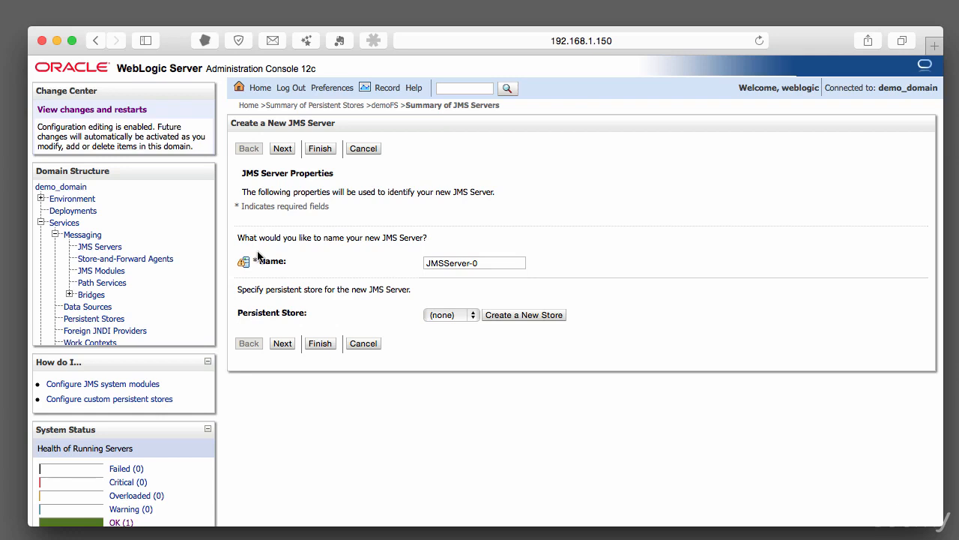
pyautogui.moveTo(492, 263); pyautogui.dragTo(404, 268)
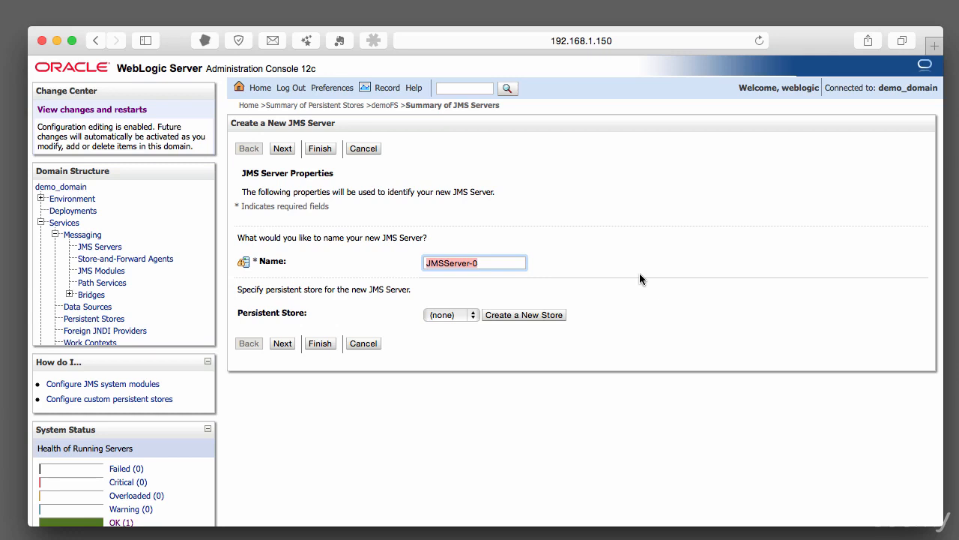
pyautogui.write('demo')
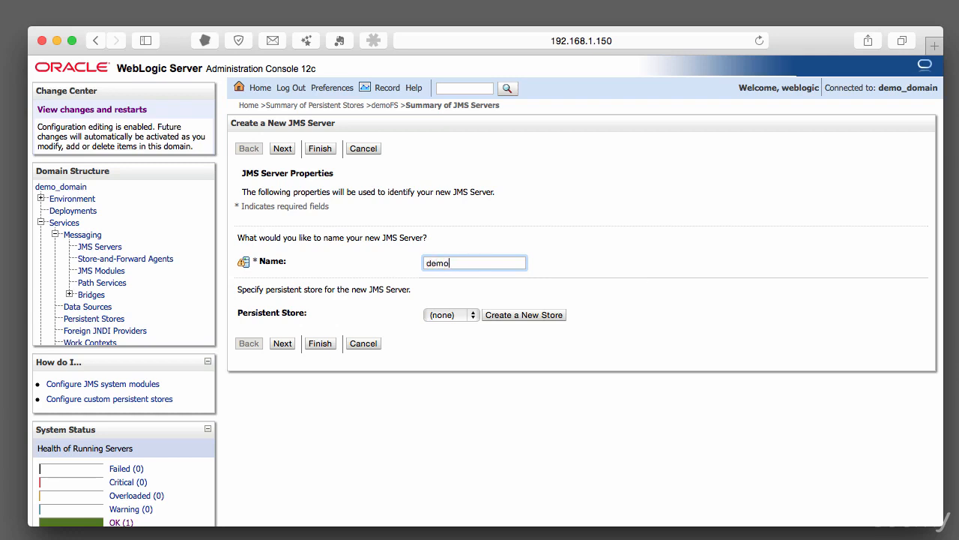
pyautogui.write('JMSServer')
pyautogui.click(449, 315)
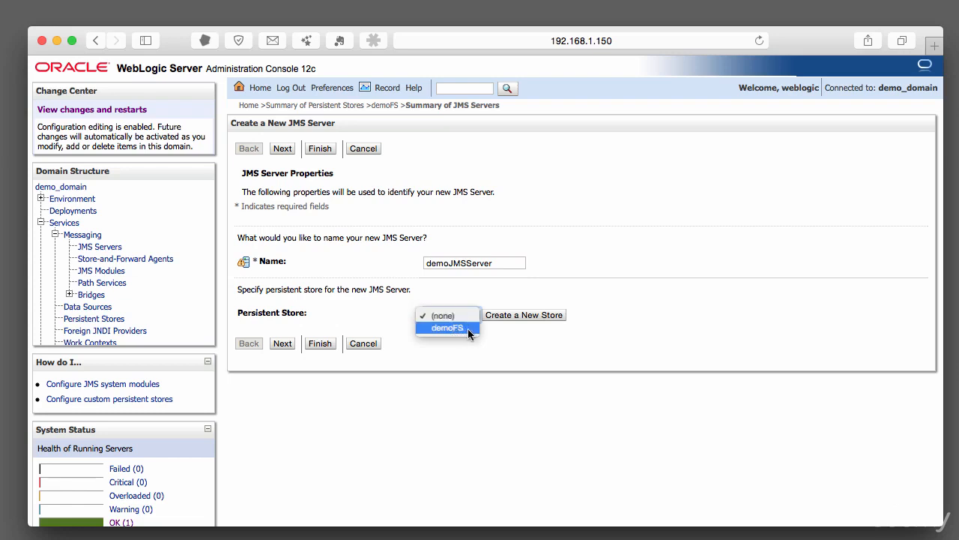
pyautogui.click(468, 329)
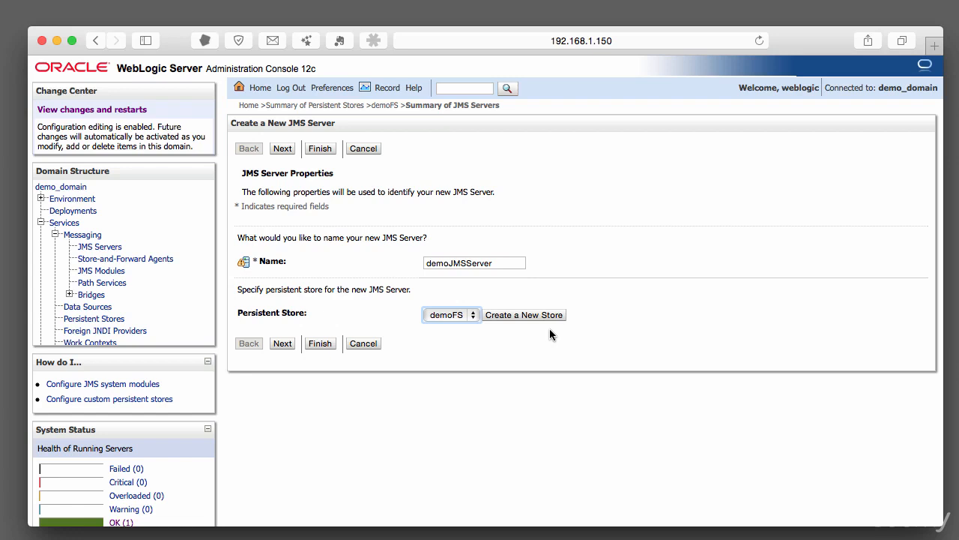
# Target the new JMS server to AdminServer and finish creating it.
pyautogui.click(283, 343)
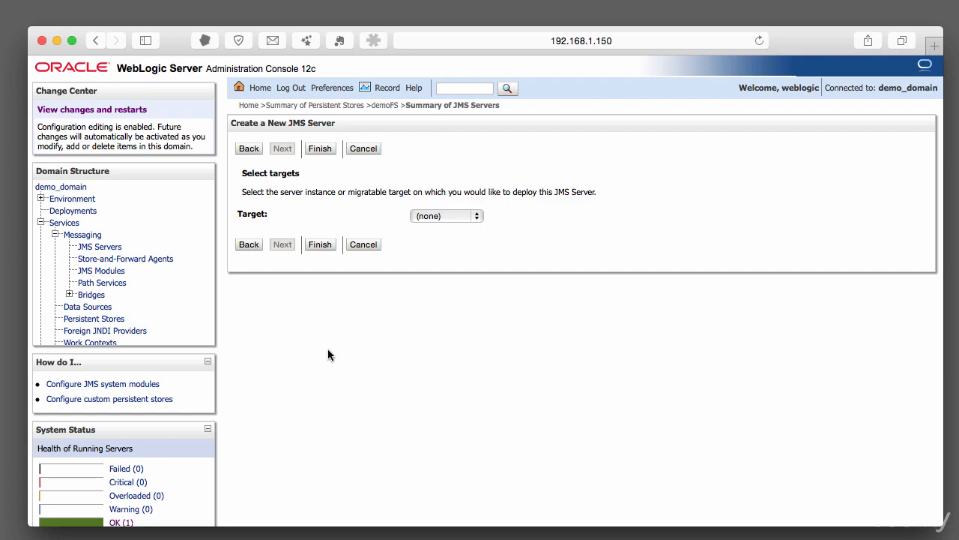
pyautogui.click(452, 217)
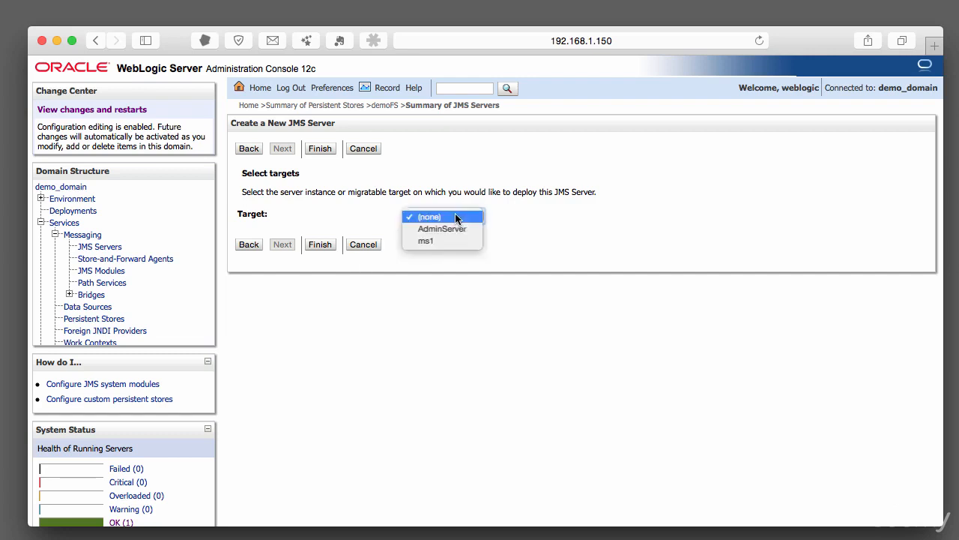
pyautogui.click(454, 228)
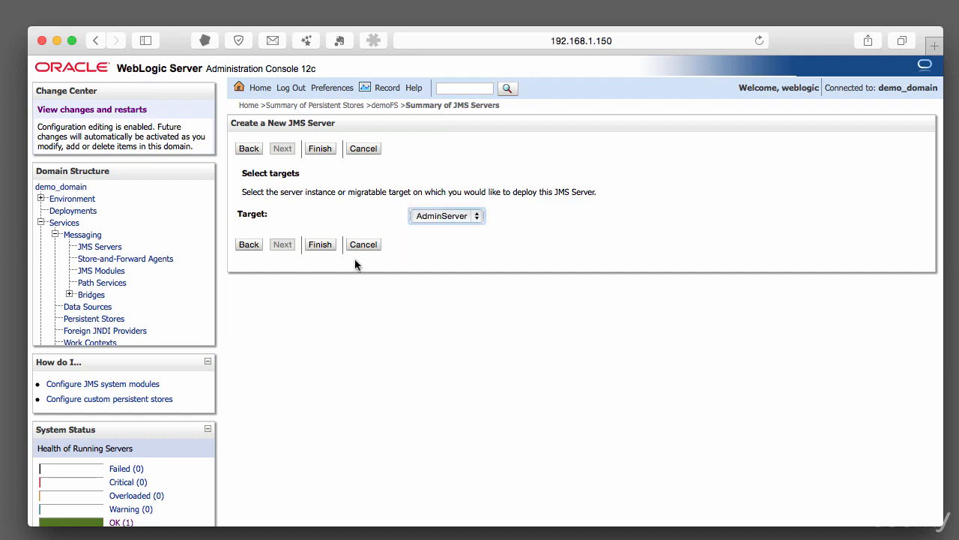
pyautogui.click(313, 246)
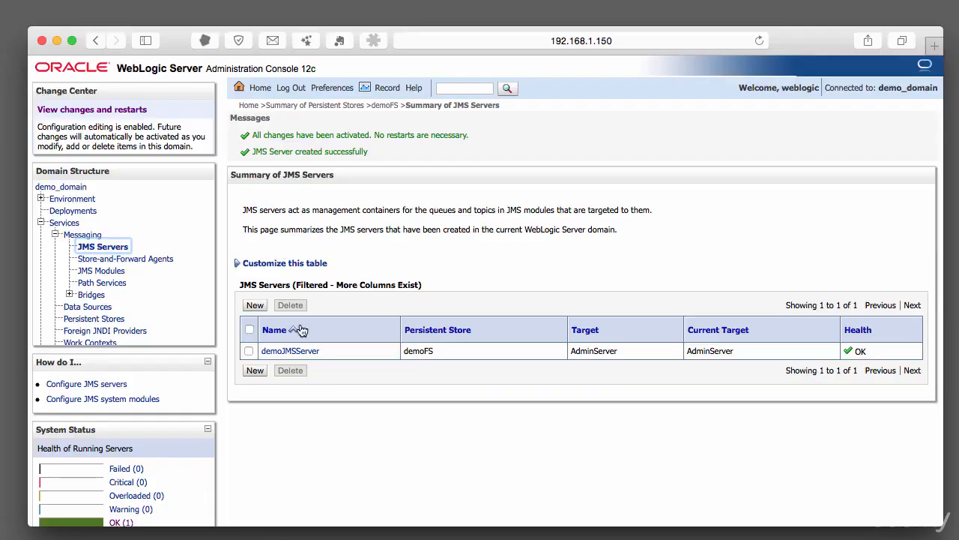
# Examine the general configuration settings of demoJMSServer.
pyautogui.click(304, 351)
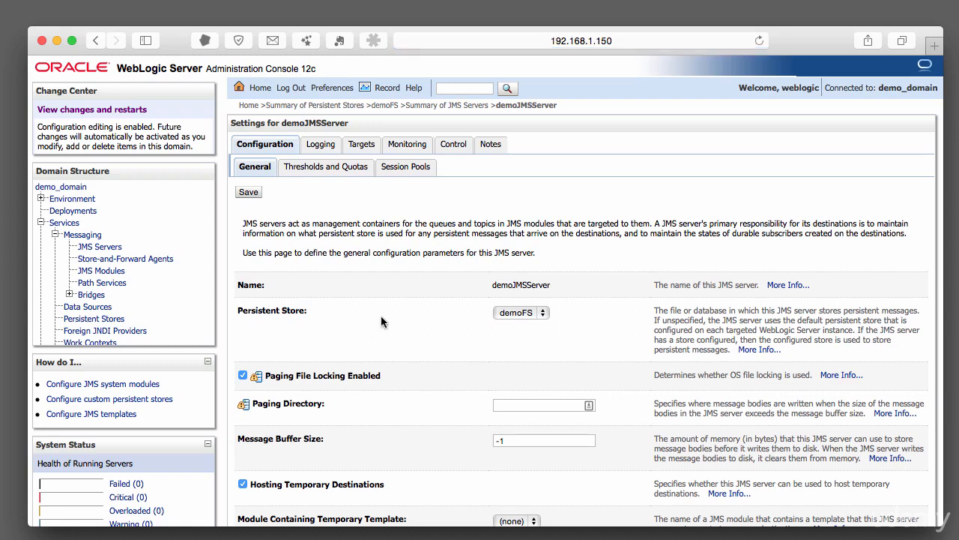
pyautogui.scroll(-2, 380, 318)
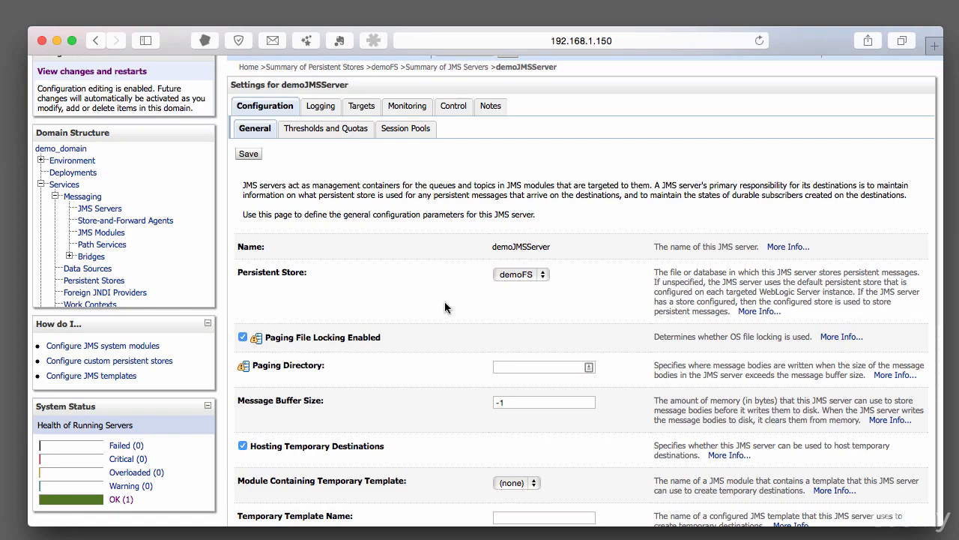
pyautogui.scroll(-3, 446, 307)
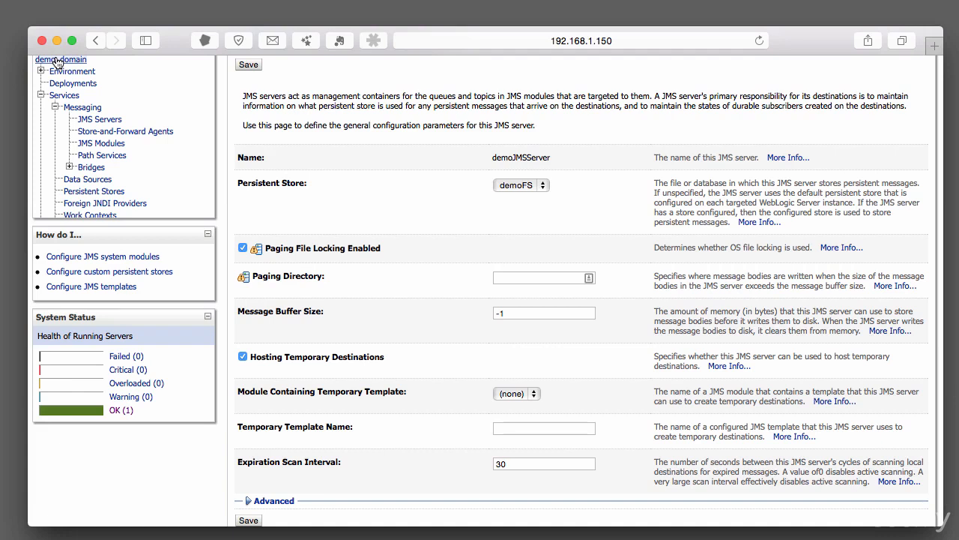
pyautogui.scroll(2, 358, 304)
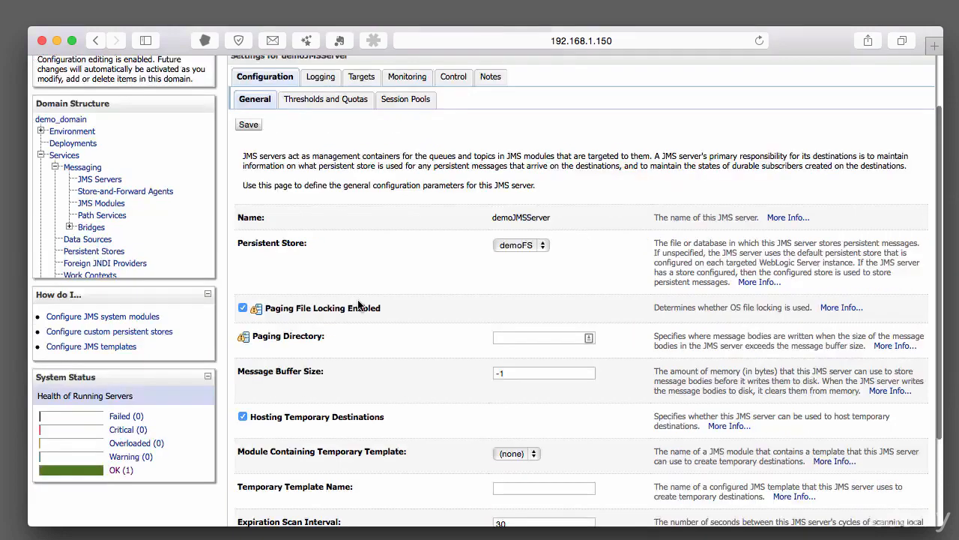
pyautogui.scroll(2, 356, 301)
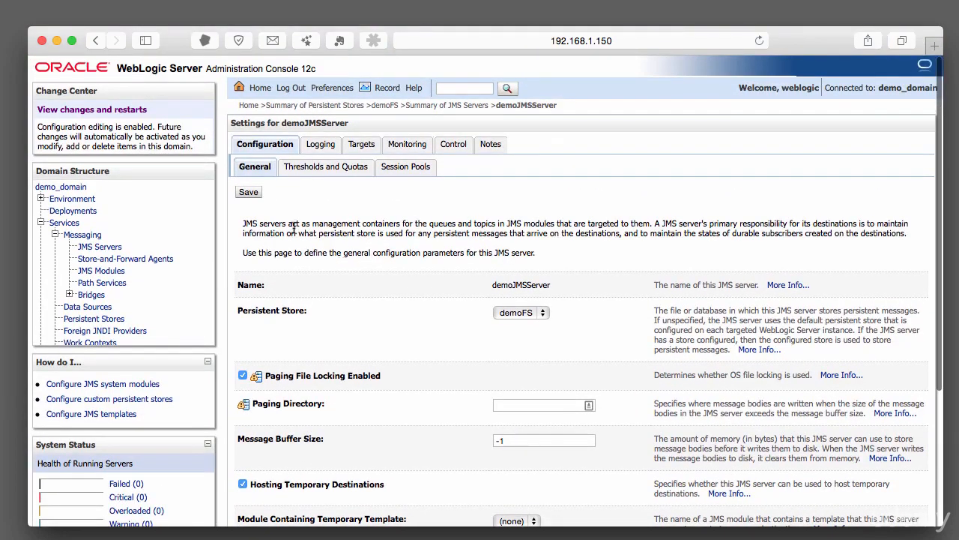
# Examine the thresholds and quotas settings of demoJMSServer, including the blocking send policy and maximum message size.
pyautogui.click(307, 171)
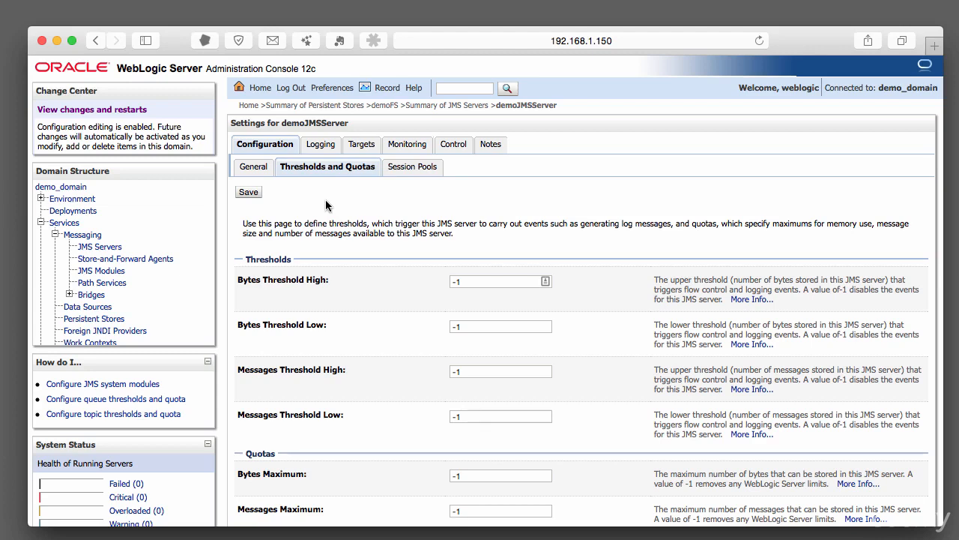
pyautogui.scroll(-5, 428, 307)
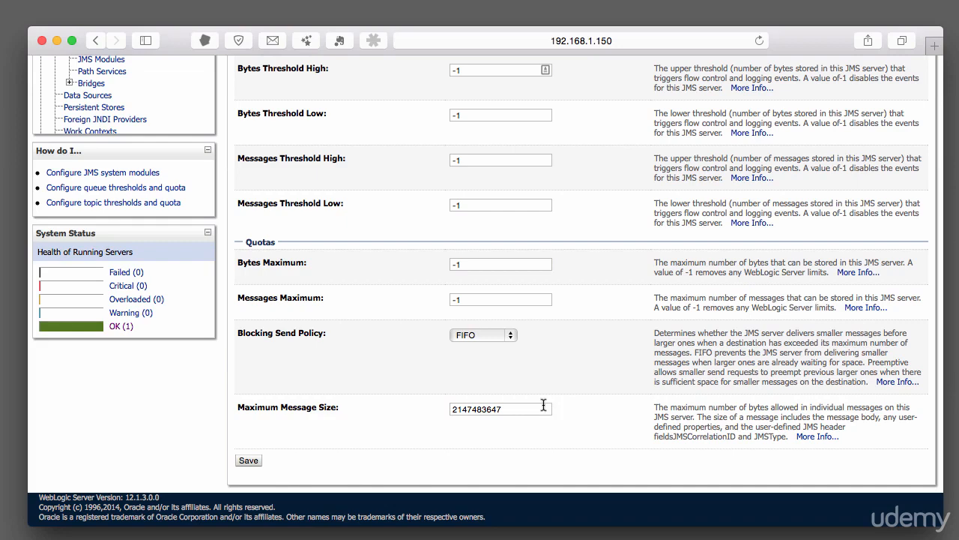
pyautogui.scroll(5, 544, 405)
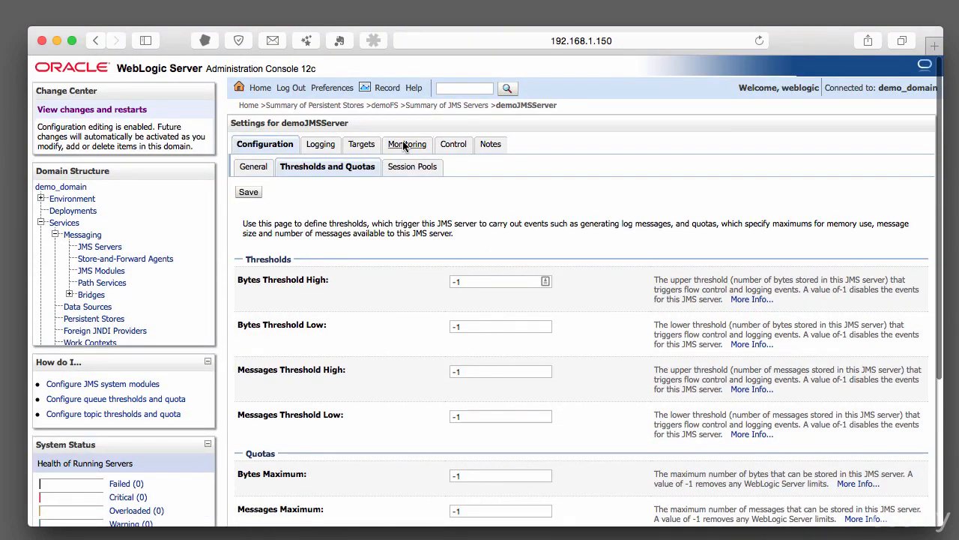
# Examine demoJMSServer's monitoring data: the summary statistics, active destinations, active transactions and active connections.
pyautogui.click(405, 146)
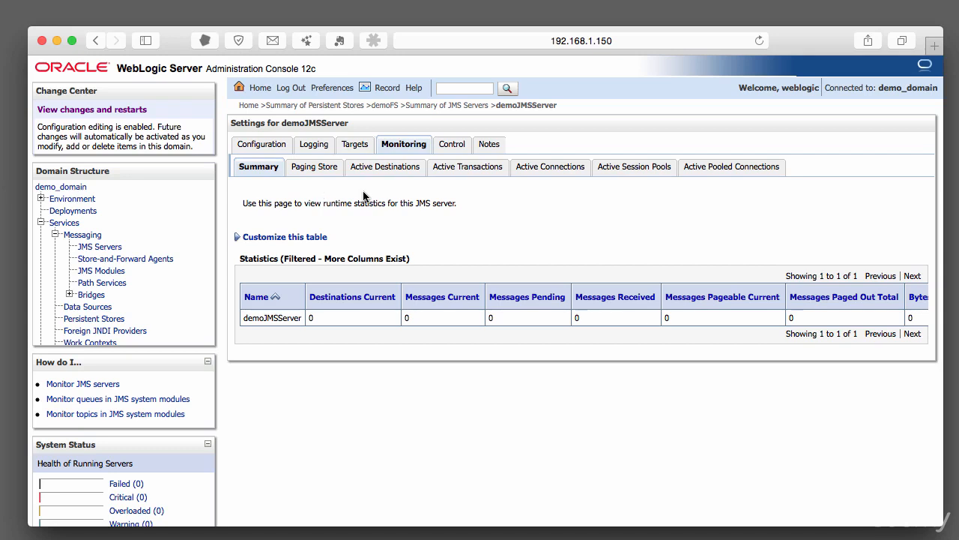
pyautogui.hscroll(2, 363, 196)
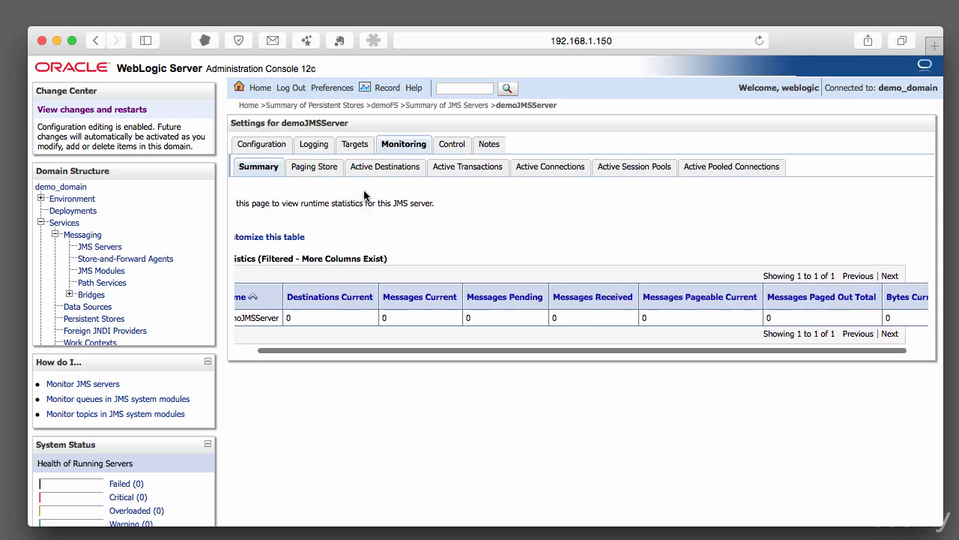
pyautogui.hscroll(-2, 364, 196)
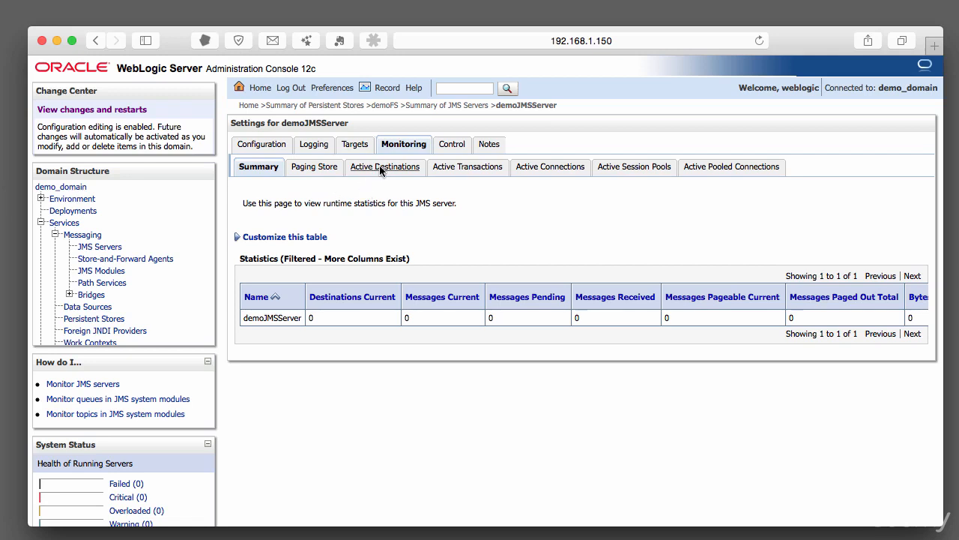
pyautogui.click(380, 166)
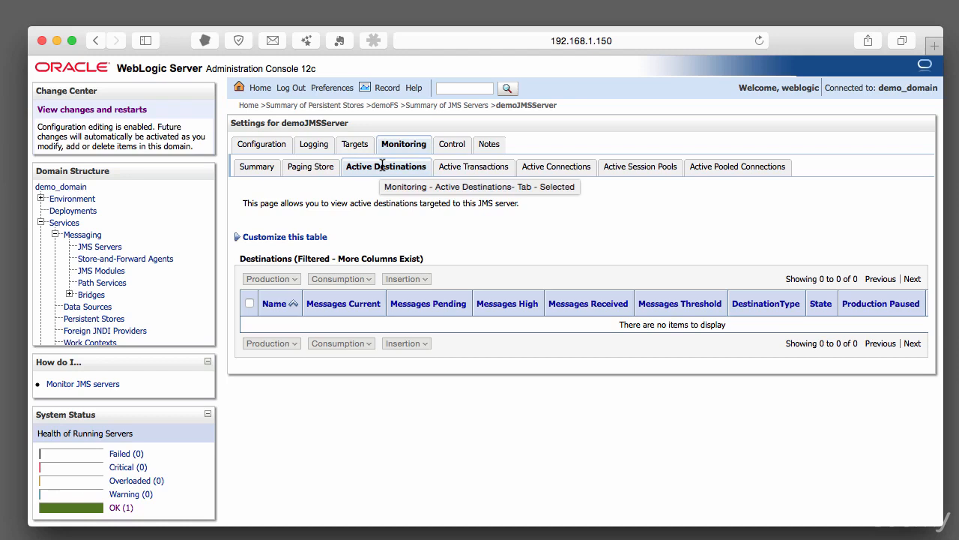
pyautogui.click(460, 167)
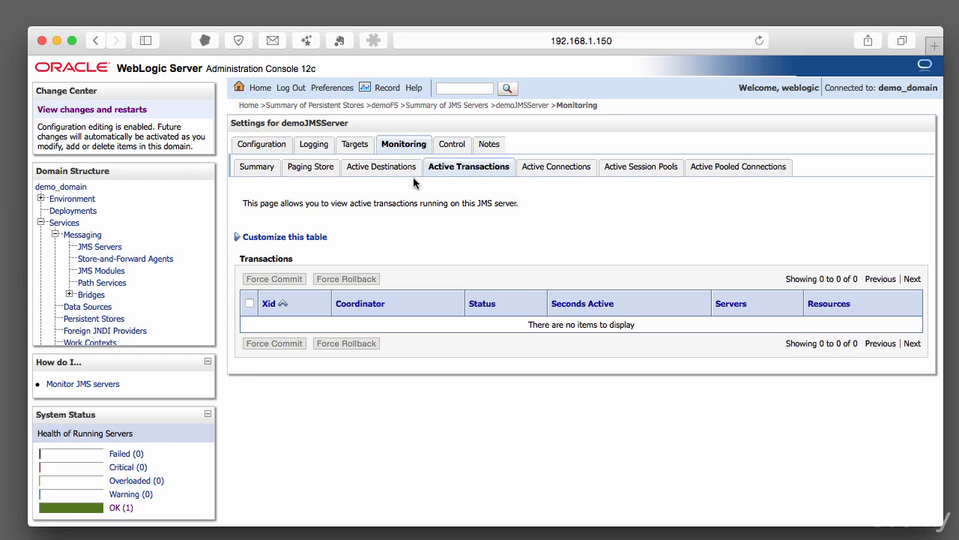
pyautogui.click(552, 168)
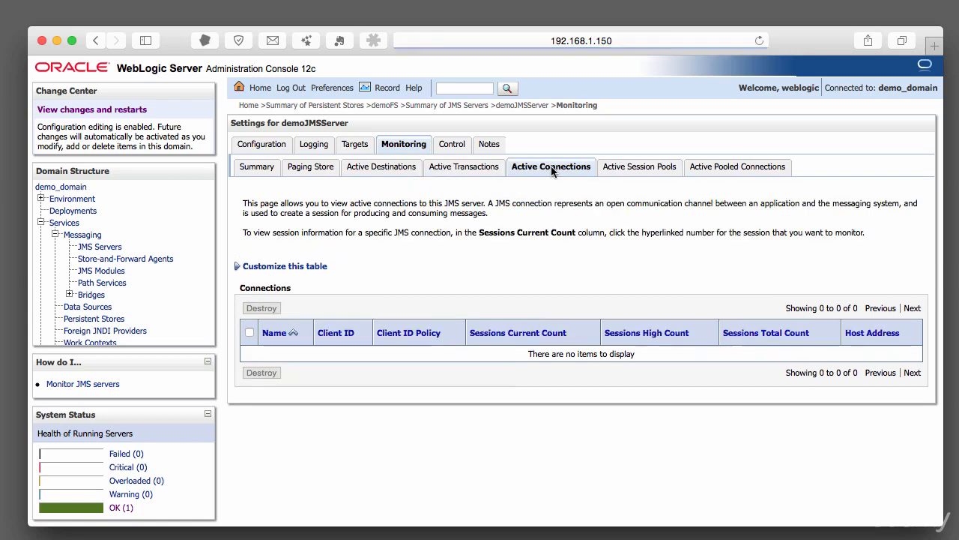